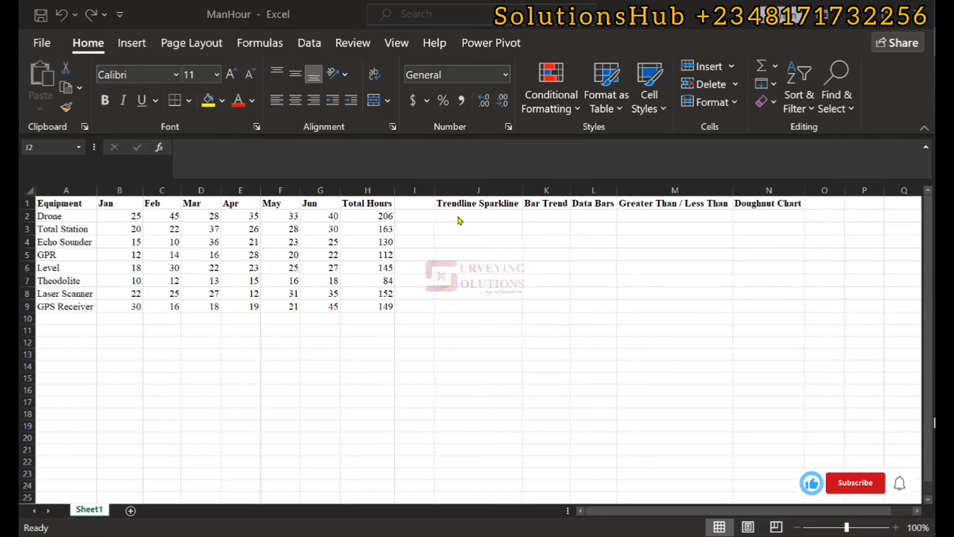
pyautogui.click(458, 217)
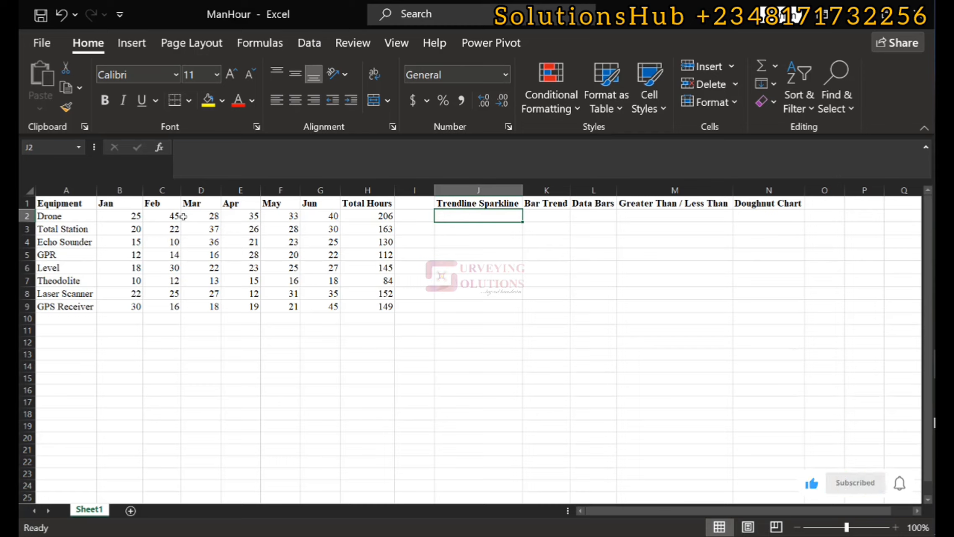
pyautogui.click(132, 46)
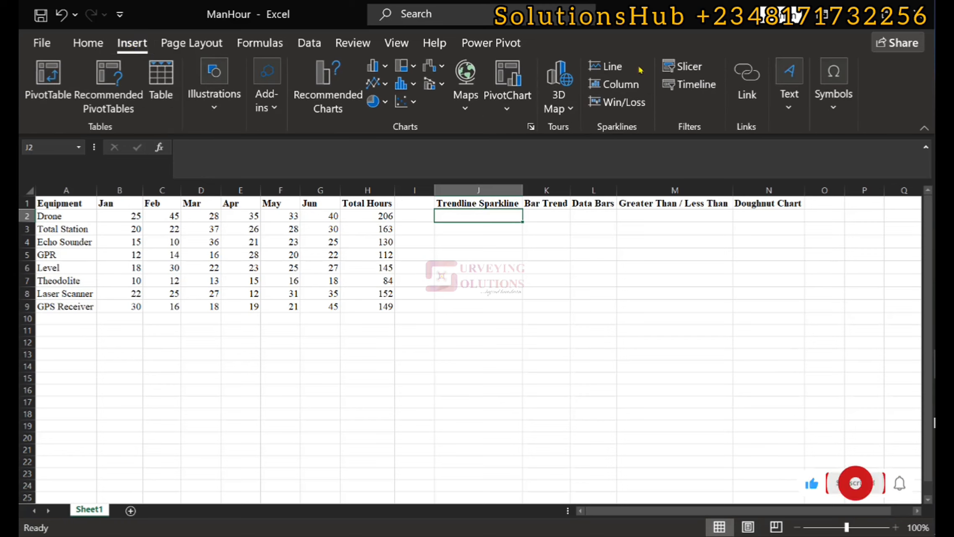
pyautogui.click(612, 69)
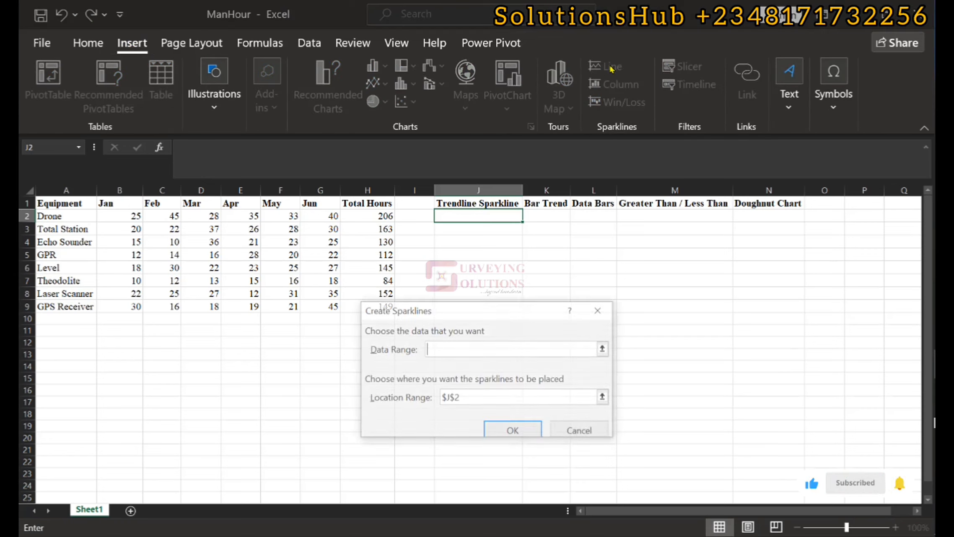
pyautogui.click(600, 310)
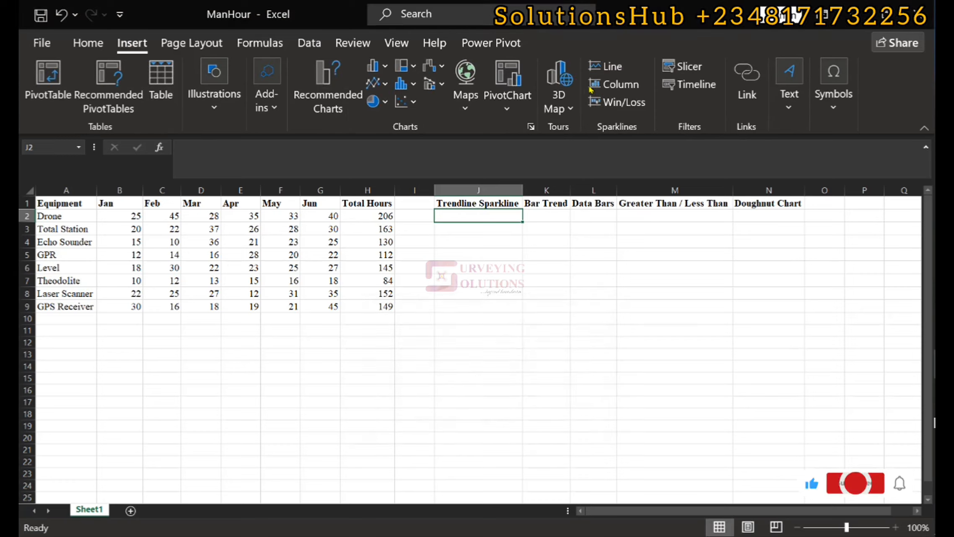
# Insert a line sparkline in J2 from the data B2:G2 and fill it down to J9.
pyautogui.click(607, 66)
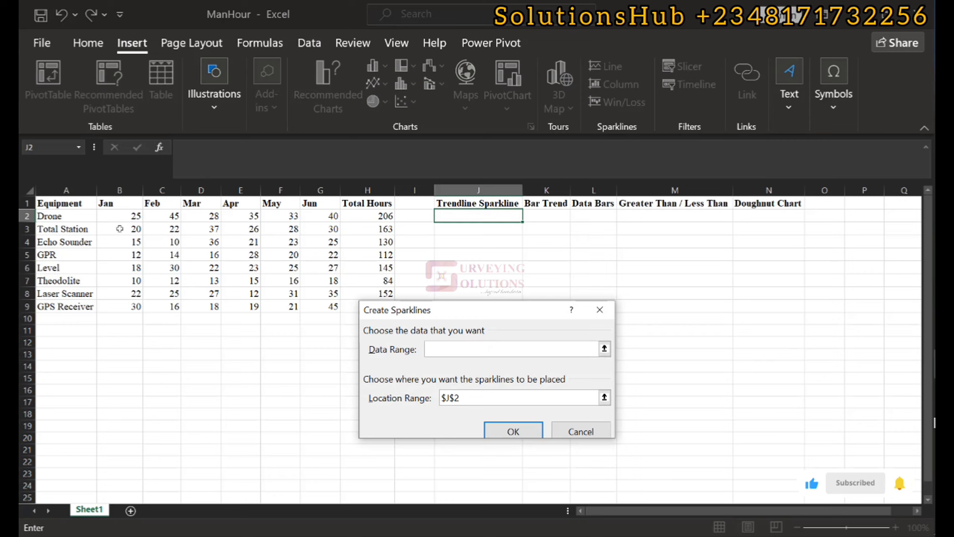
pyautogui.moveTo(122, 218); pyautogui.dragTo(316, 221)
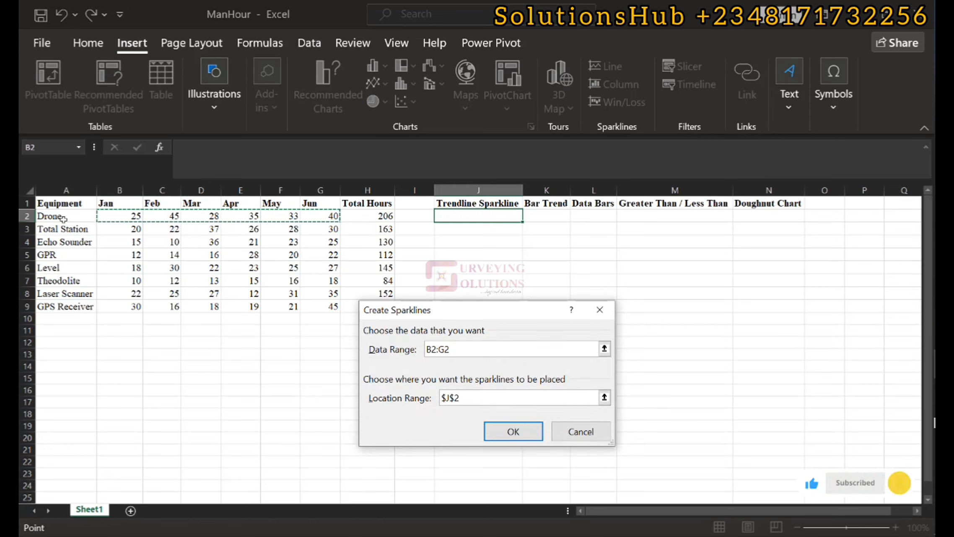
pyautogui.click(500, 433)
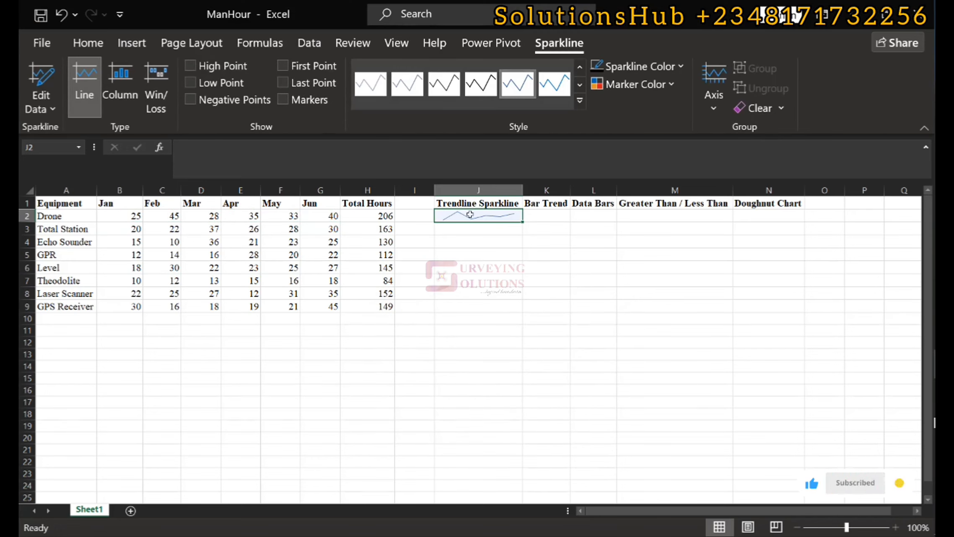
pyautogui.moveTo(523, 222); pyautogui.dragTo(534, 318)
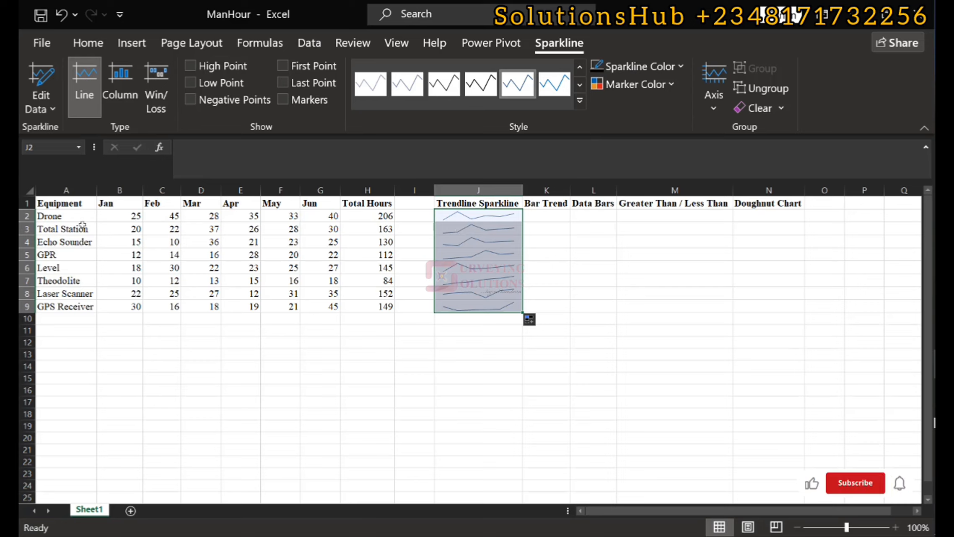
# Change Total Station's Feb value in C3 to 100.
pyautogui.click(172, 230)
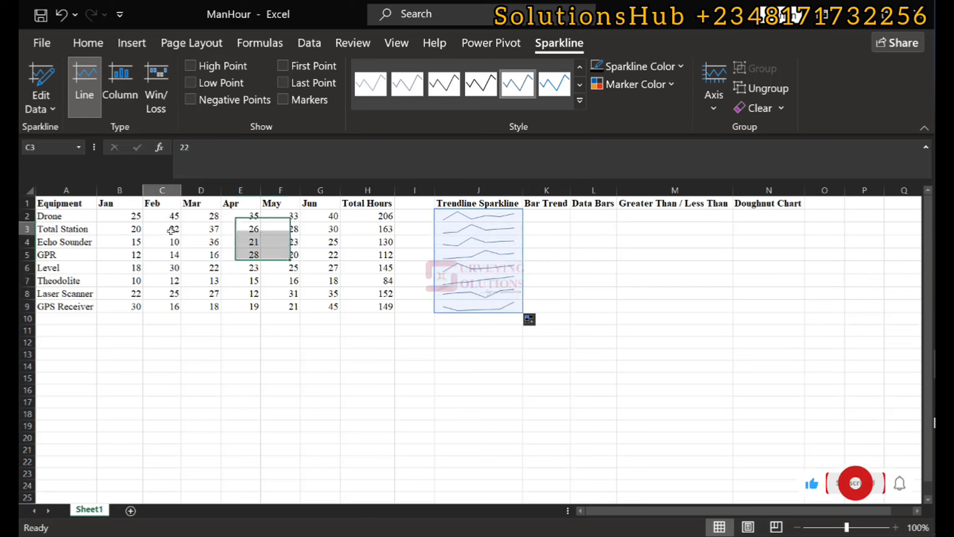
pyautogui.write('1')
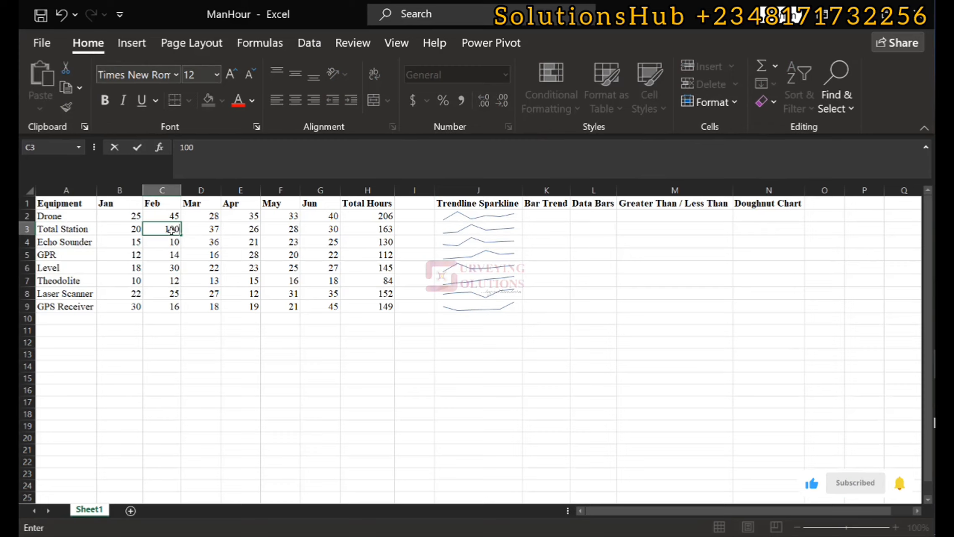
pyautogui.write('00')
pyautogui.press('Return')
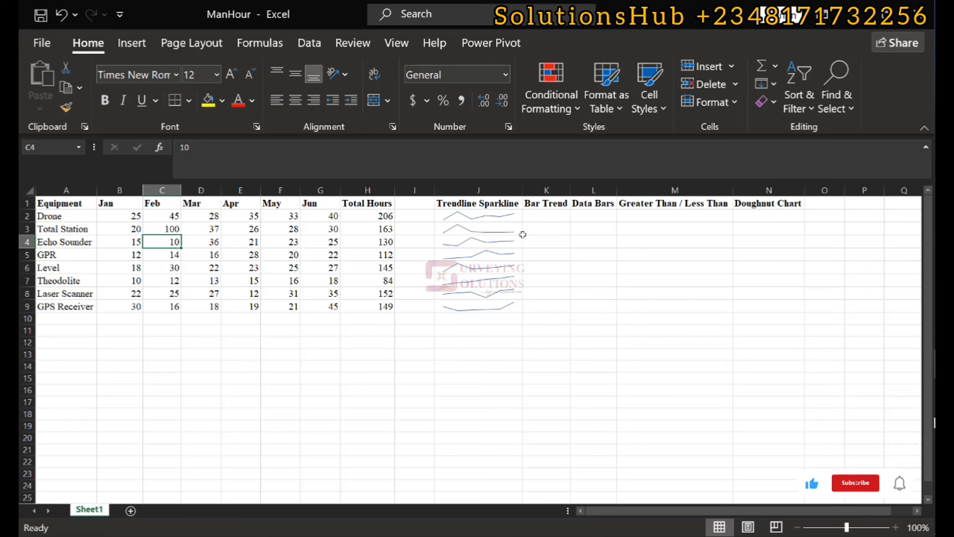
# Insert a column sparkline in K2 from the data B2:G2 and fill it down to K9.
pyautogui.click(542, 214)
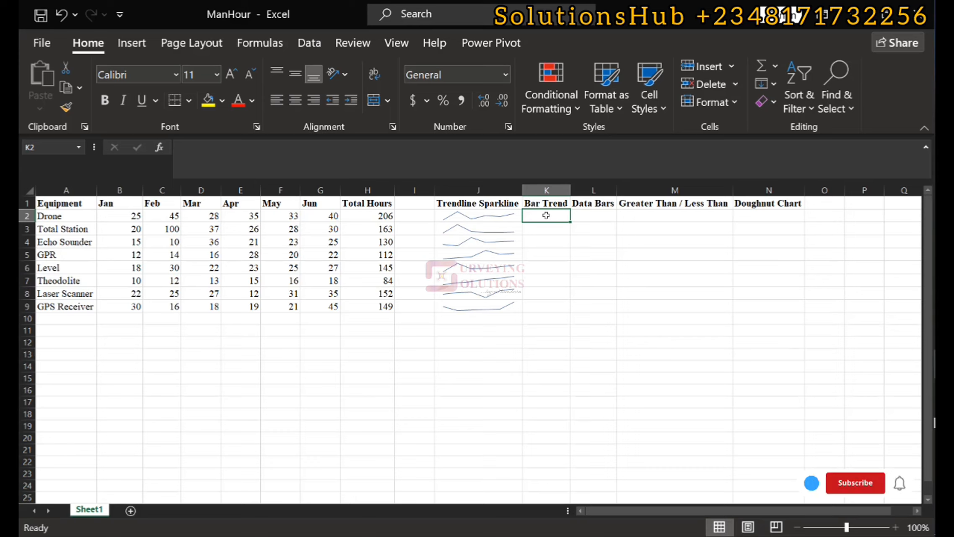
pyautogui.click(130, 44)
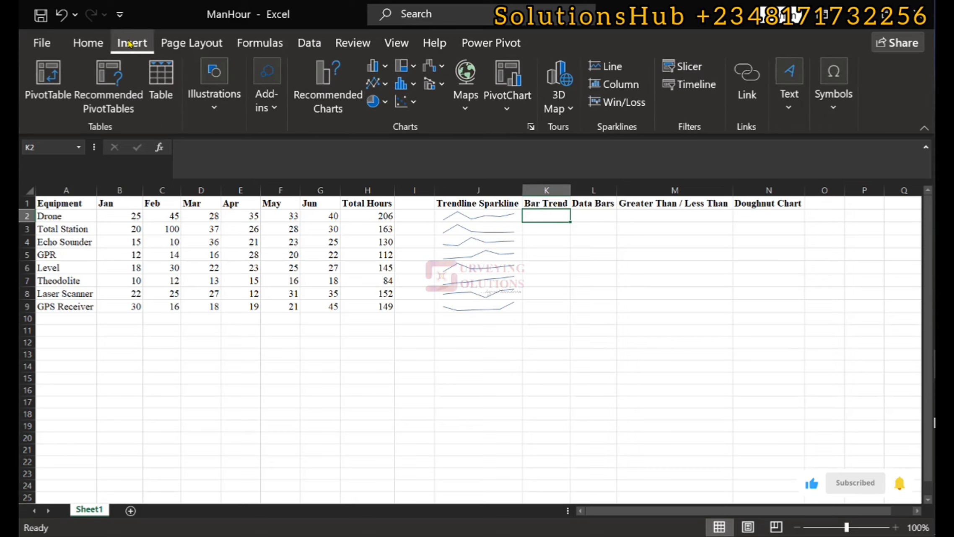
pyautogui.click(617, 85)
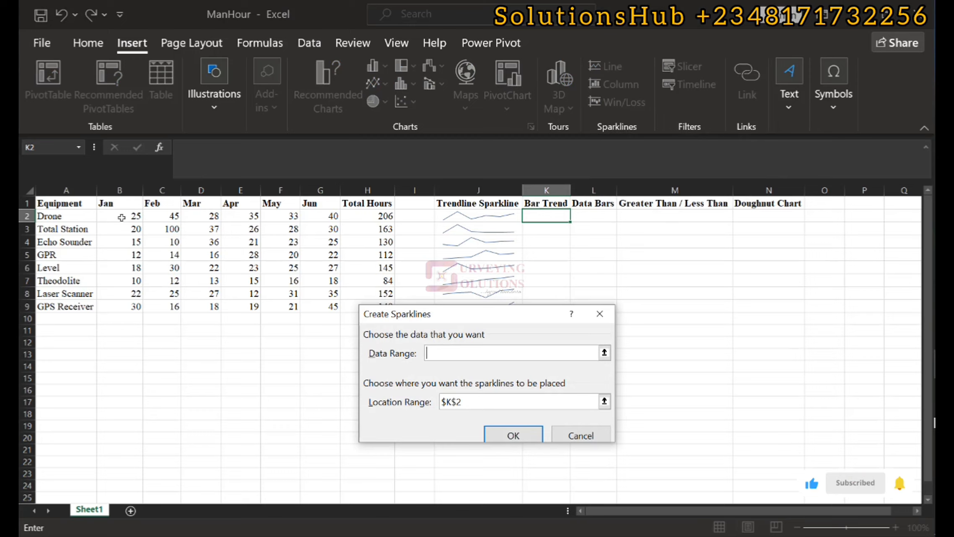
pyautogui.moveTo(121, 218); pyautogui.dragTo(323, 217)
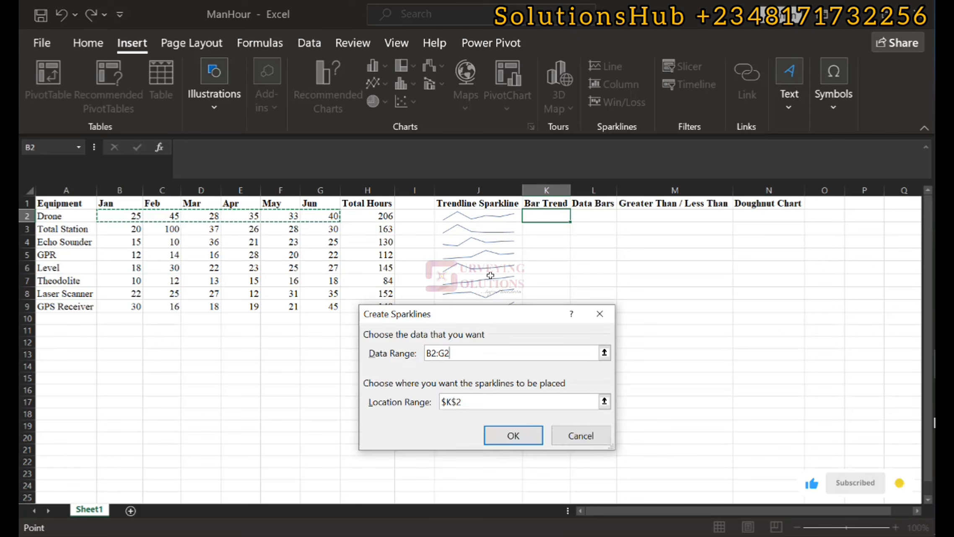
pyautogui.click(514, 436)
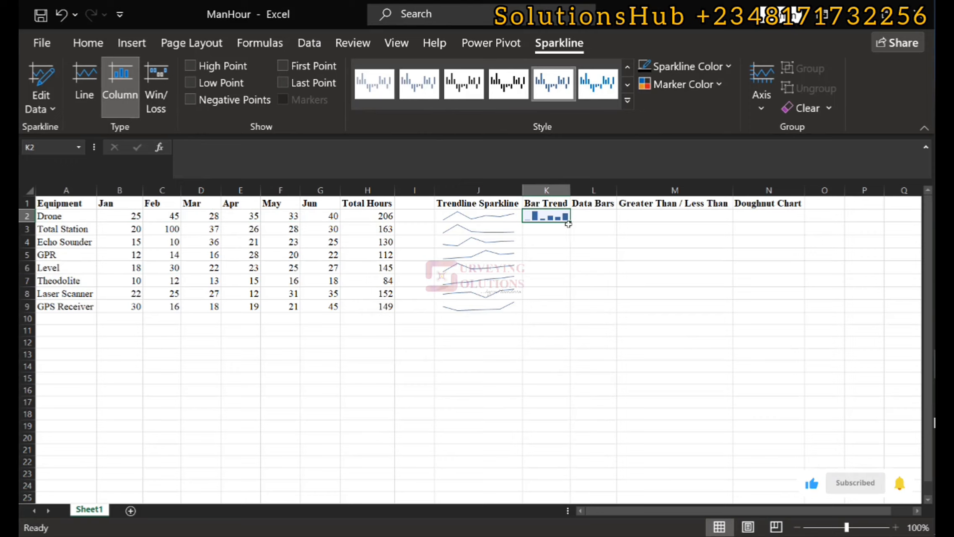
pyautogui.moveTo(571, 224); pyautogui.dragTo(572, 315)
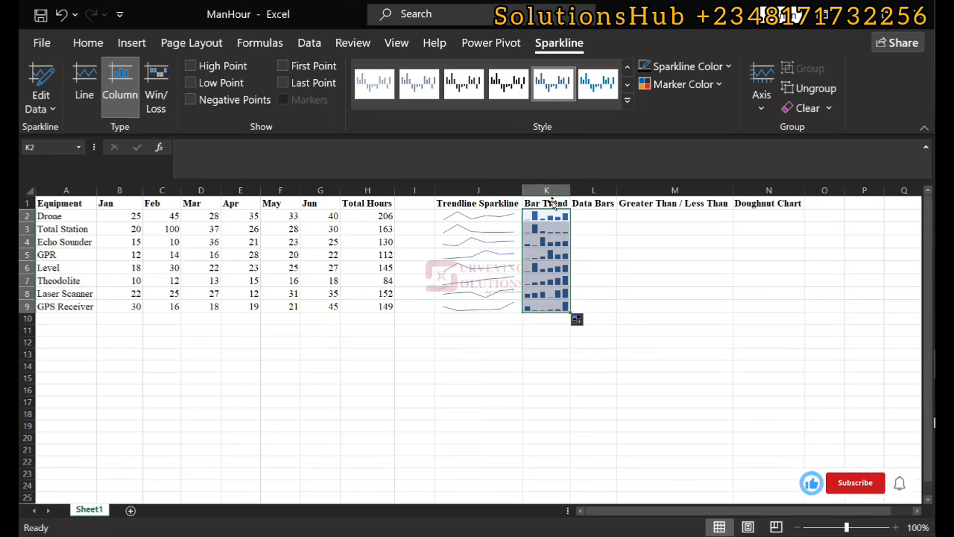
# Apply red gradient-fill data bars to the monthly values in B2:G9.
pyautogui.click(539, 80)
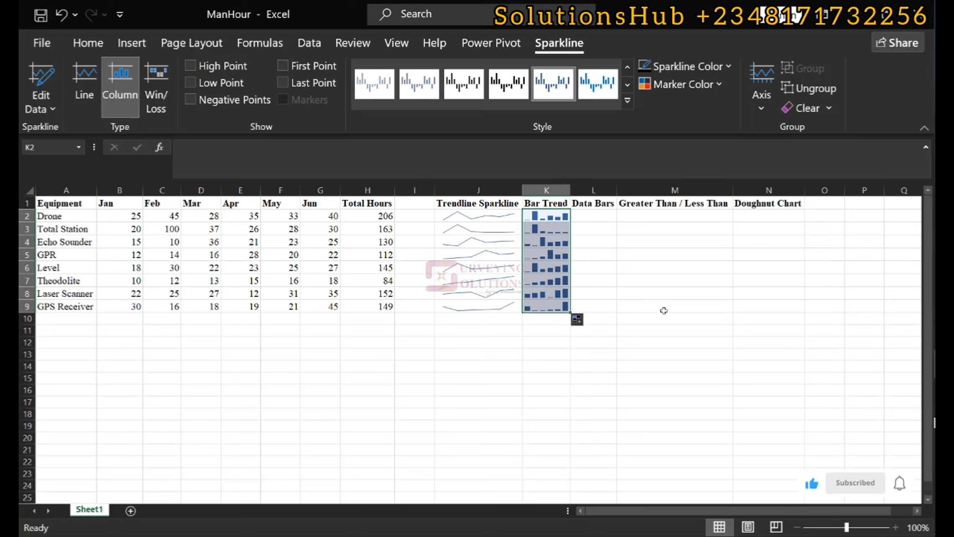
pyautogui.click(367, 216)
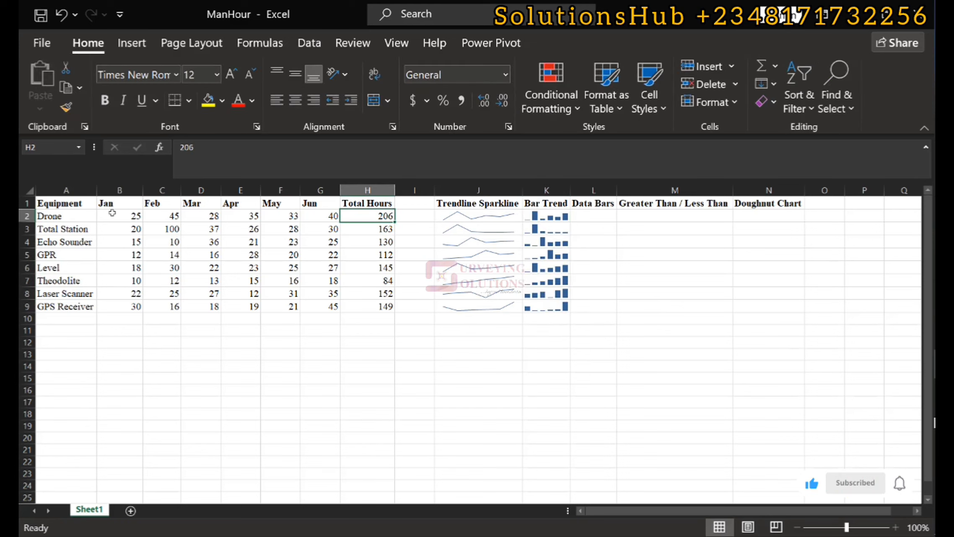
pyautogui.moveTo(112, 212); pyautogui.dragTo(333, 306)
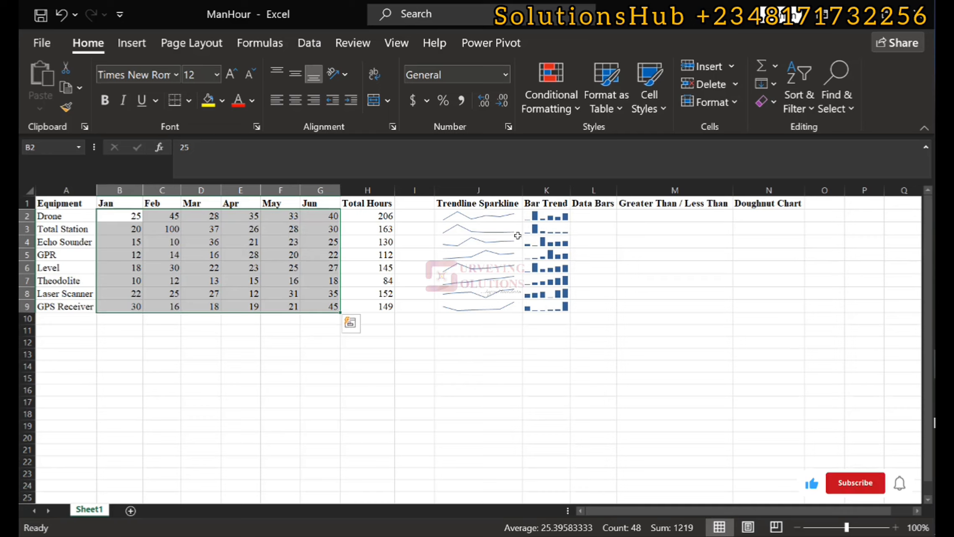
pyautogui.click(559, 106)
pyautogui.moveTo(636, 227)
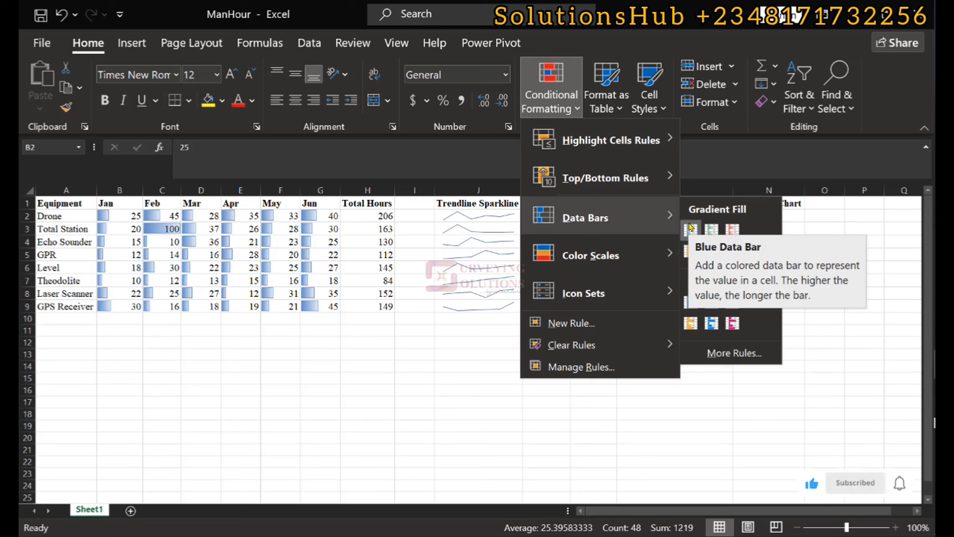
pyautogui.click(733, 230)
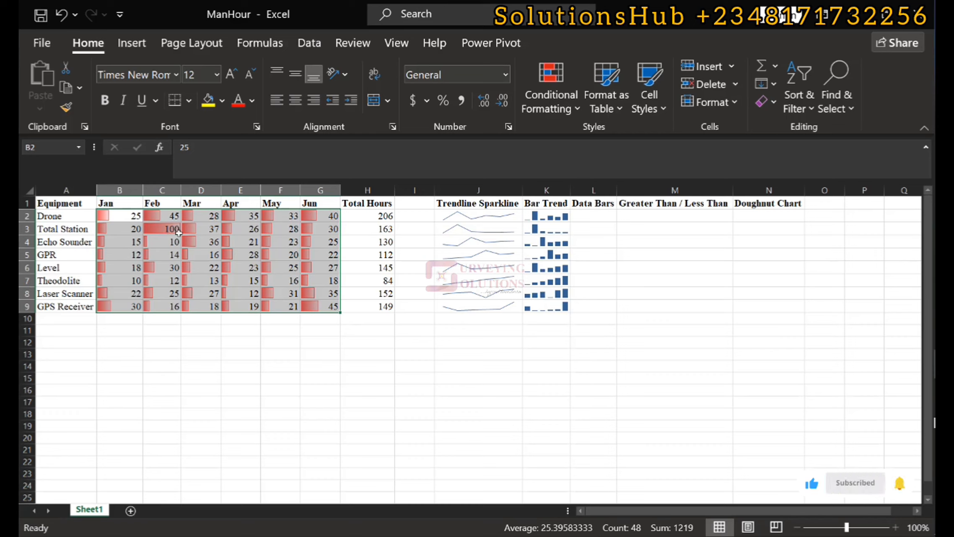
pyautogui.click(161, 233)
# Highlight Total Hours cells H2:H9 greater than 150 with light red fill and dark red text, then undo that rule.
pyautogui.moveTo(371, 216); pyautogui.dragTo(383, 306)
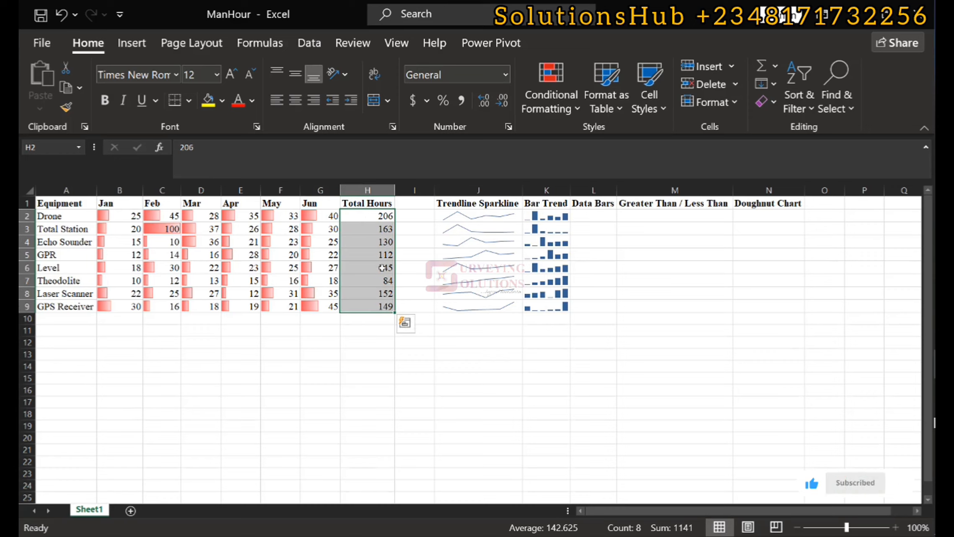
pyautogui.click(558, 110)
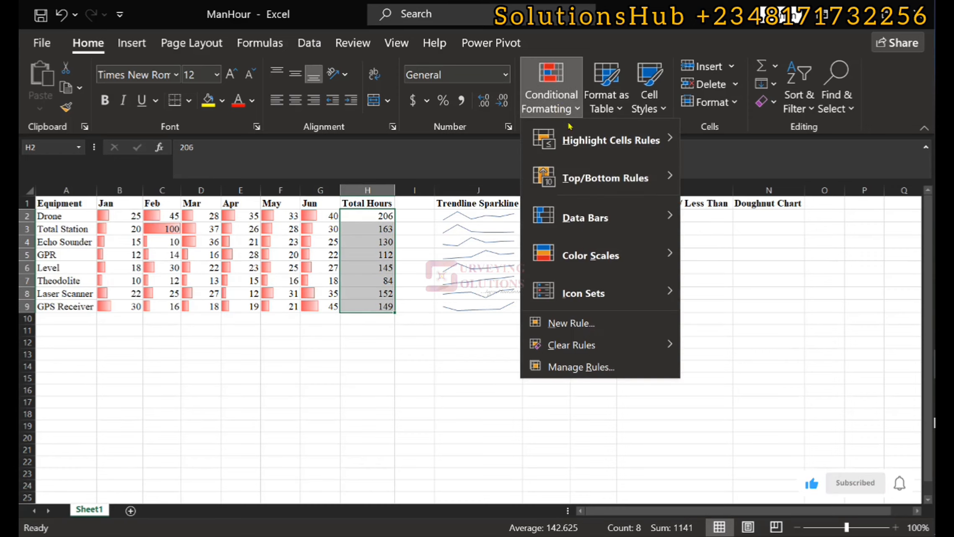
pyautogui.moveTo(621, 140)
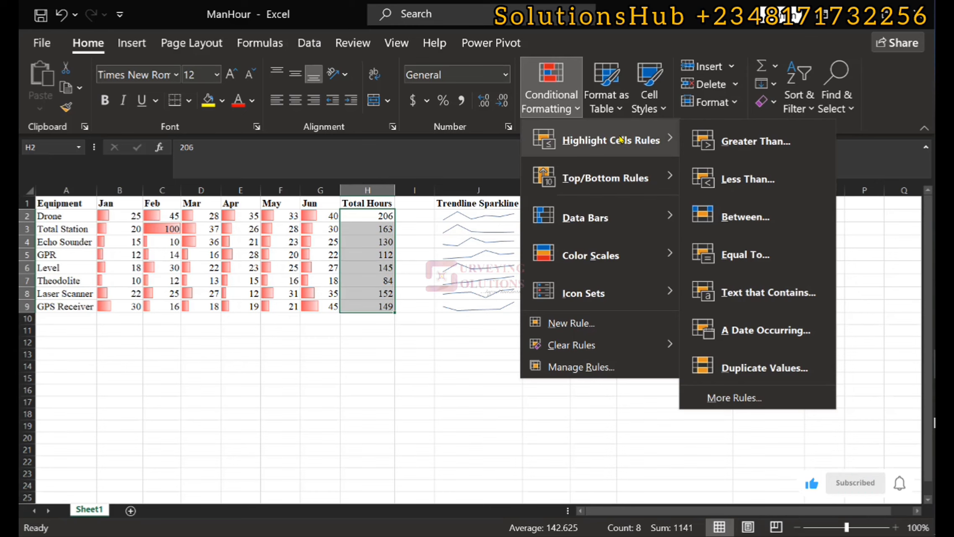
pyautogui.click(763, 144)
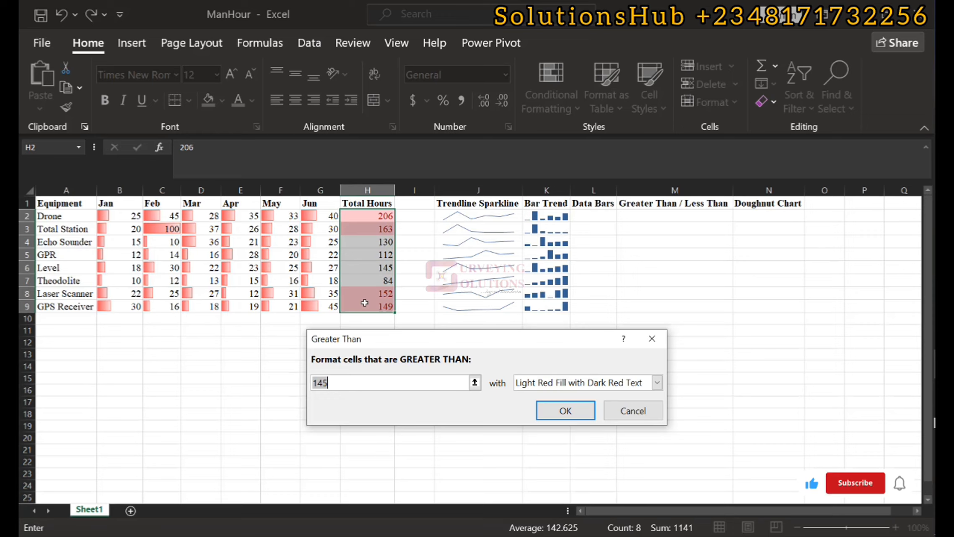
pyautogui.write('150')
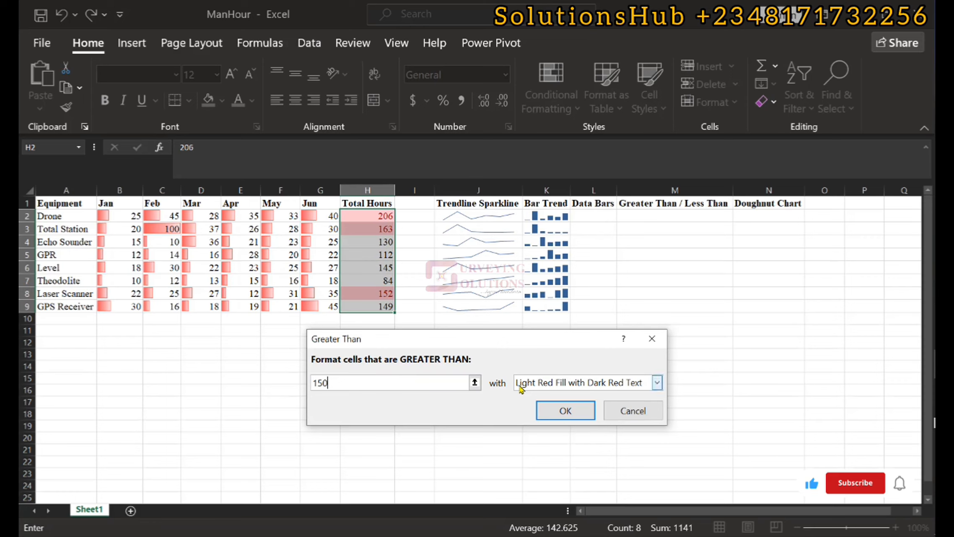
pyautogui.click(657, 382)
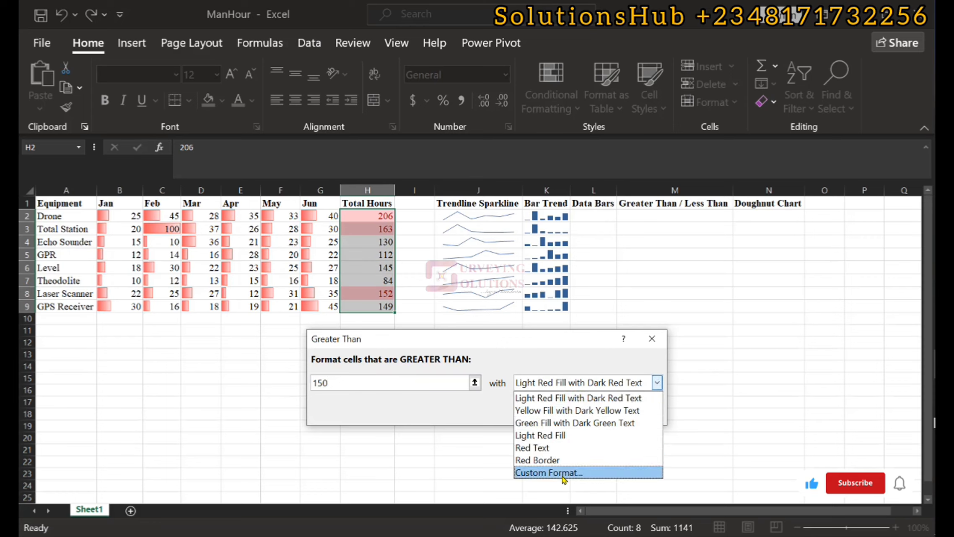
pyautogui.click(567, 398)
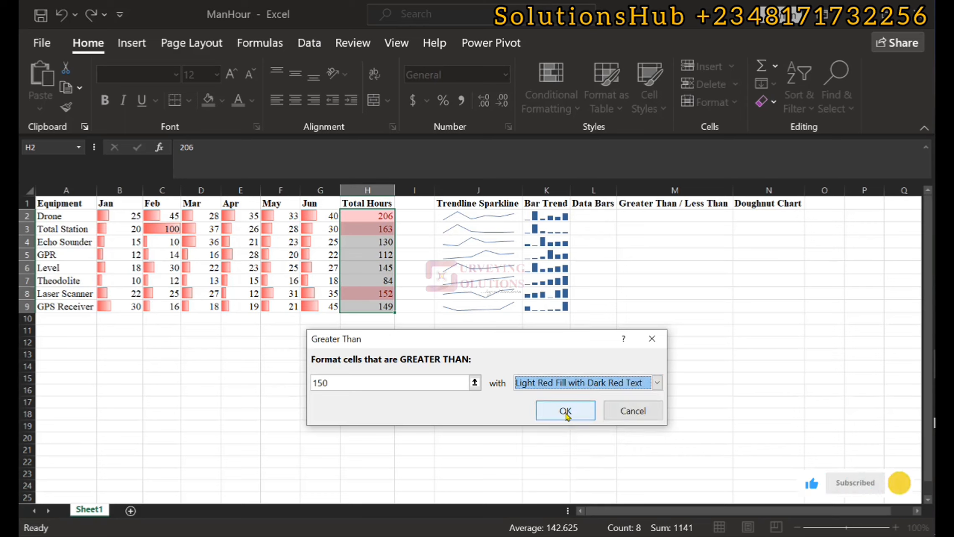
pyautogui.click(566, 411)
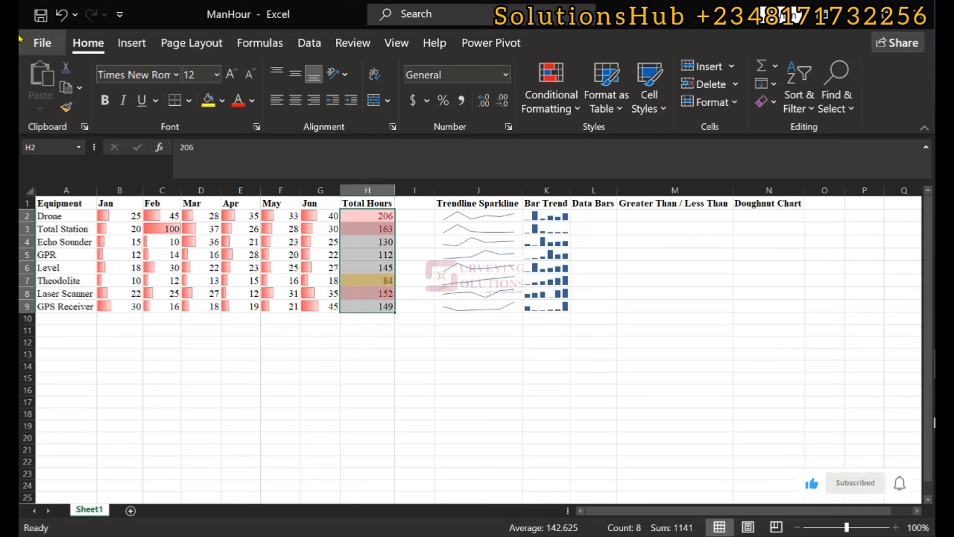
pyautogui.click(62, 14)
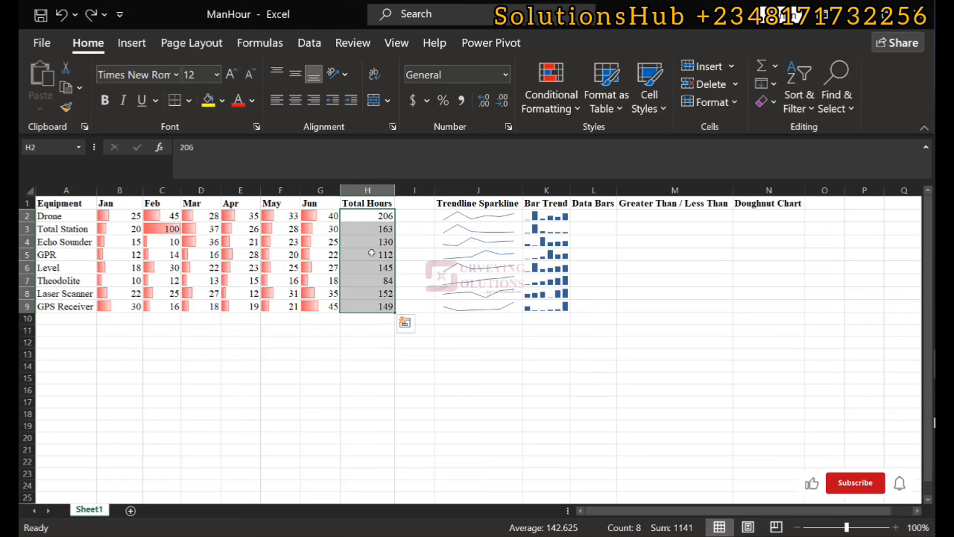
# Highlight Total Hours cells H2:H9 less than 100 with light red fill and dark red text, then undo that rule.
pyautogui.click(552, 103)
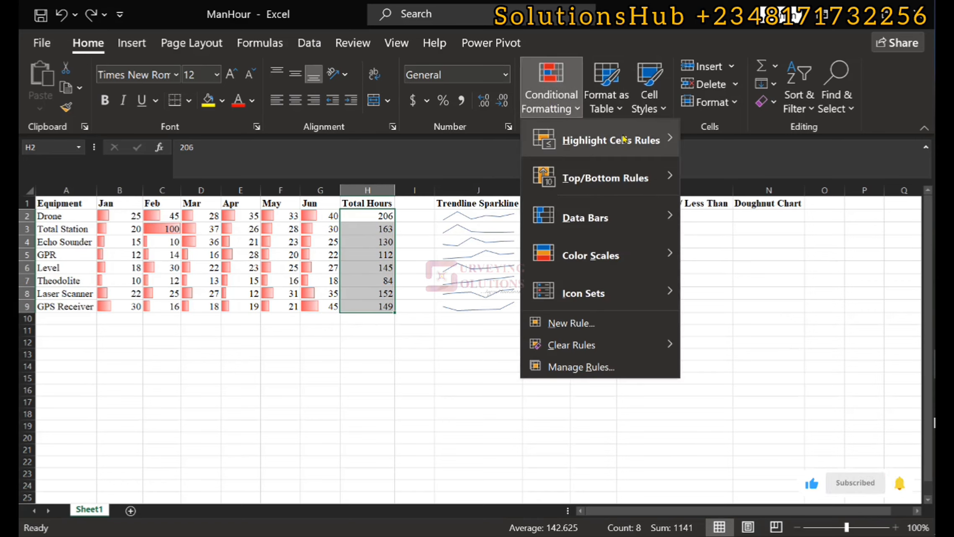
pyautogui.moveTo(624, 140)
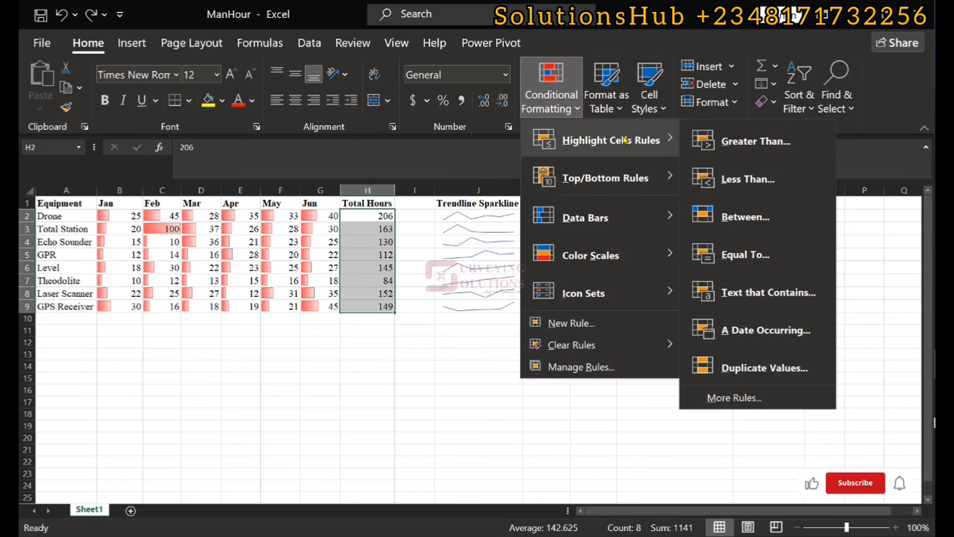
pyautogui.click(732, 180)
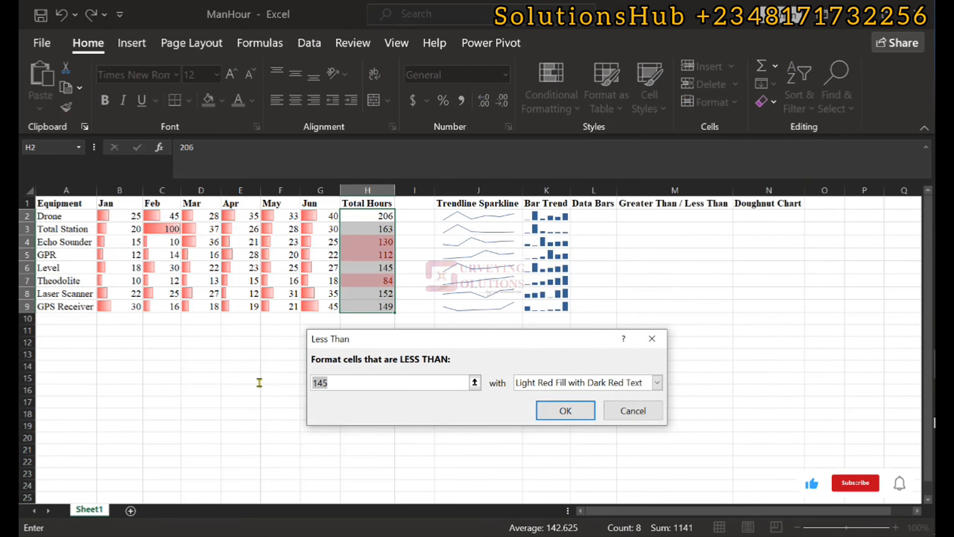
pyautogui.write('100')
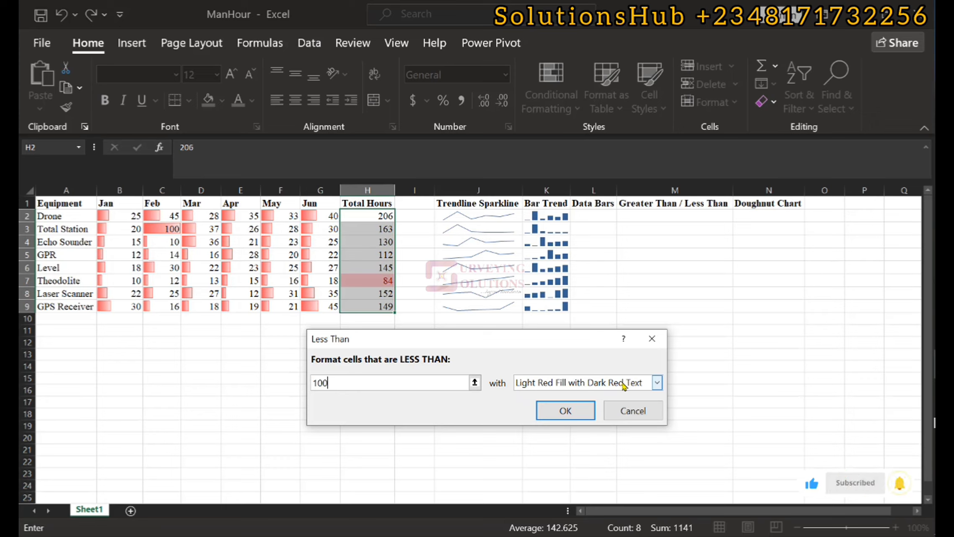
pyautogui.click(565, 410)
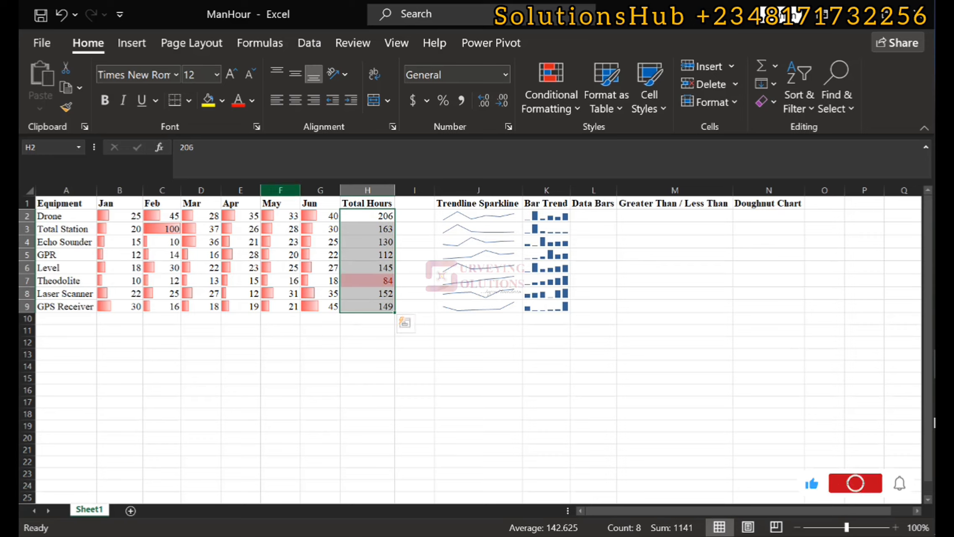
pyautogui.click(62, 15)
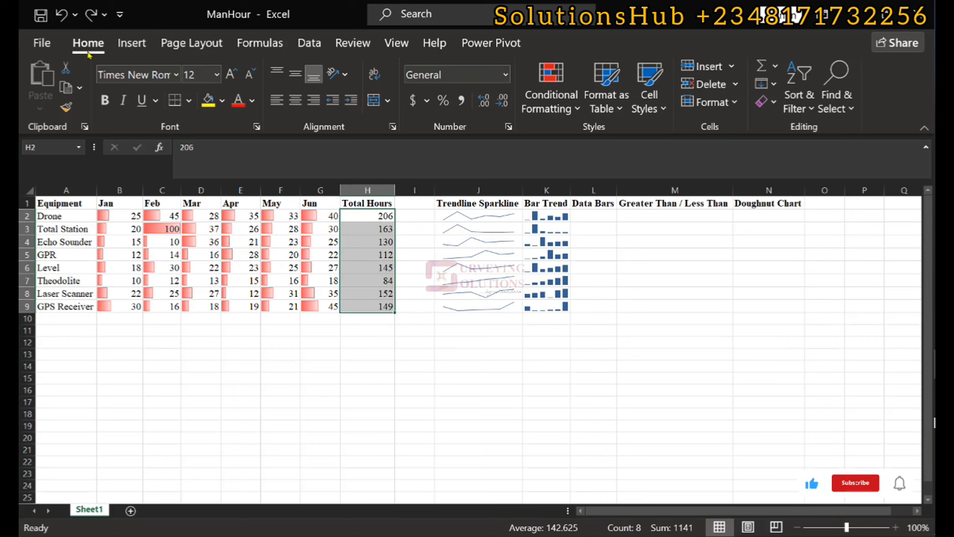
# Insert a doughnut chart of the Total Hours values H2:H9 and move it under the Doughnut Chart heading.
pyautogui.click(131, 43)
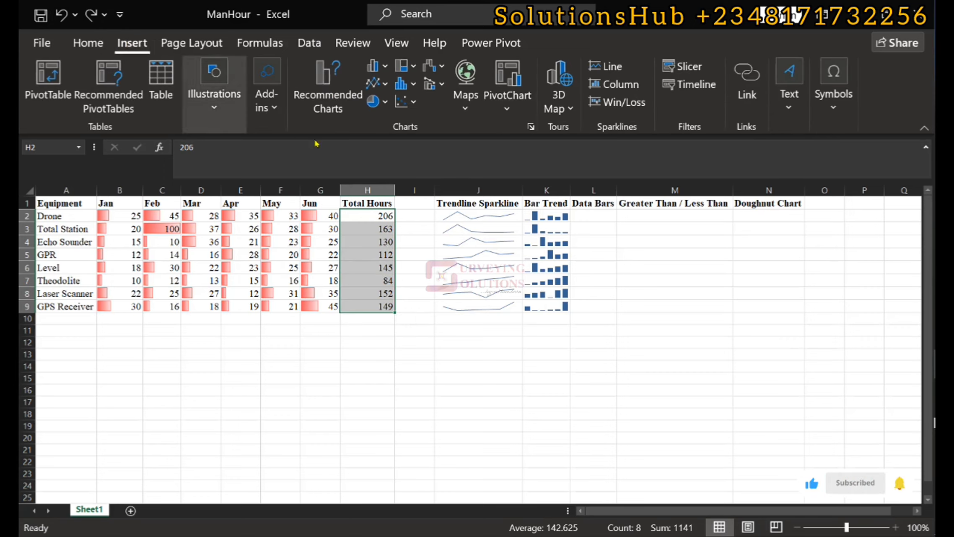
pyautogui.click(376, 101)
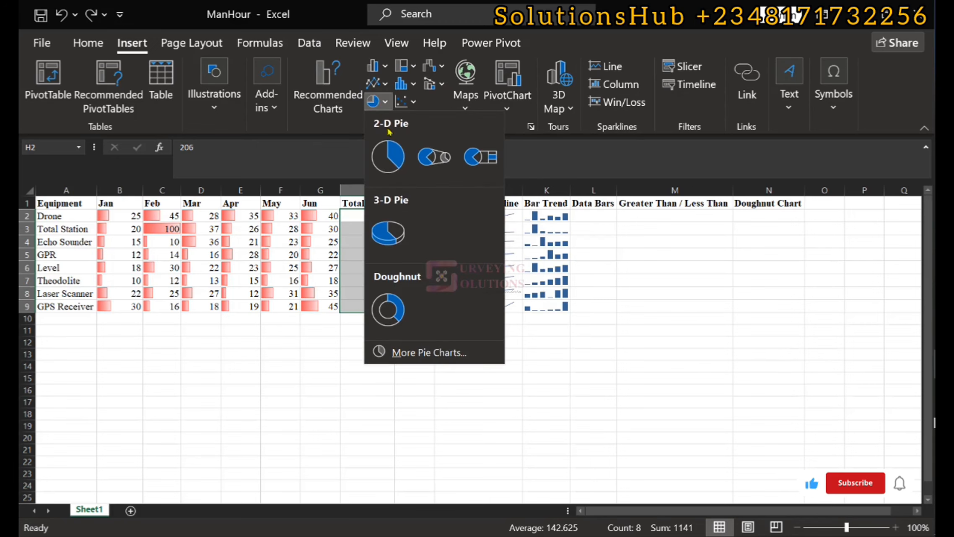
pyautogui.click(394, 309)
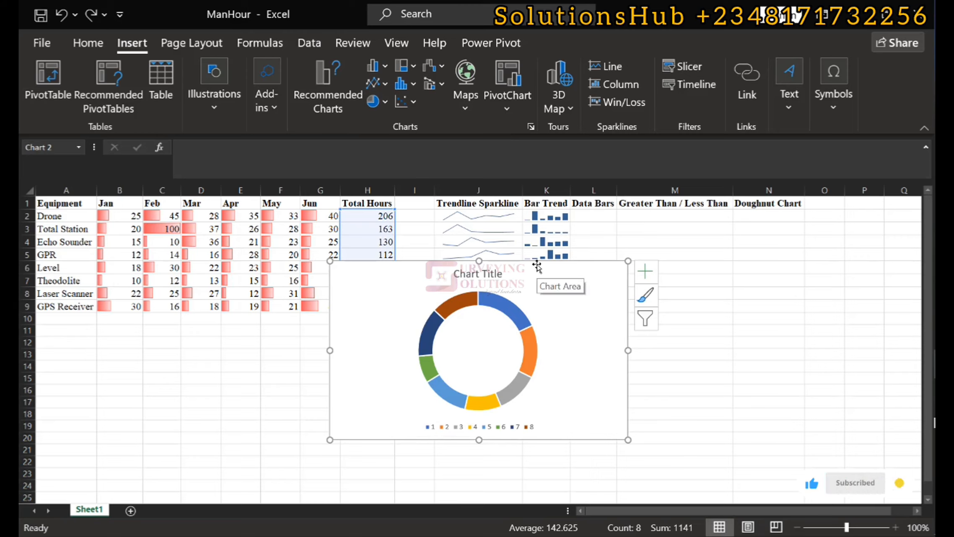
pyautogui.moveTo(537, 266); pyautogui.dragTo(792, 223)
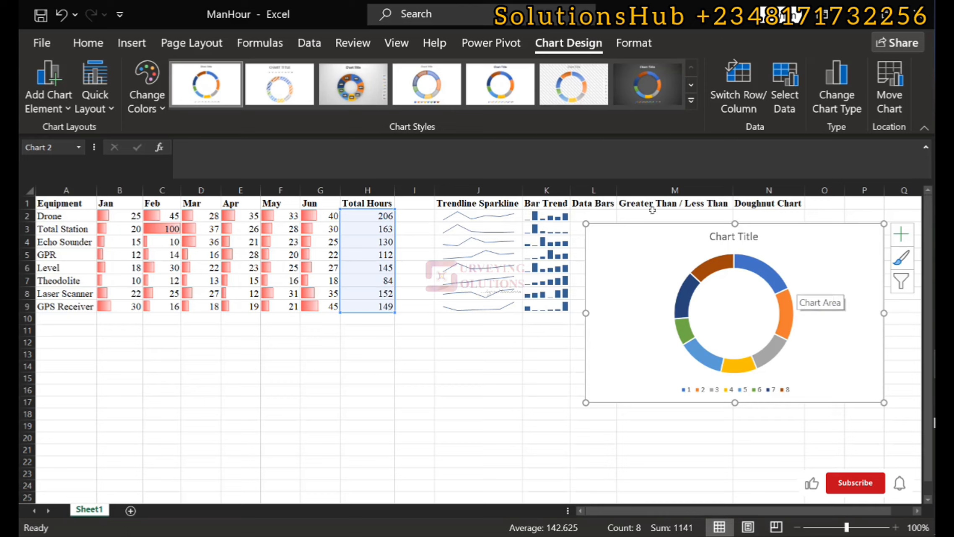
# Apply chart Style 10 to the doughnut chart.
pyautogui.click(691, 101)
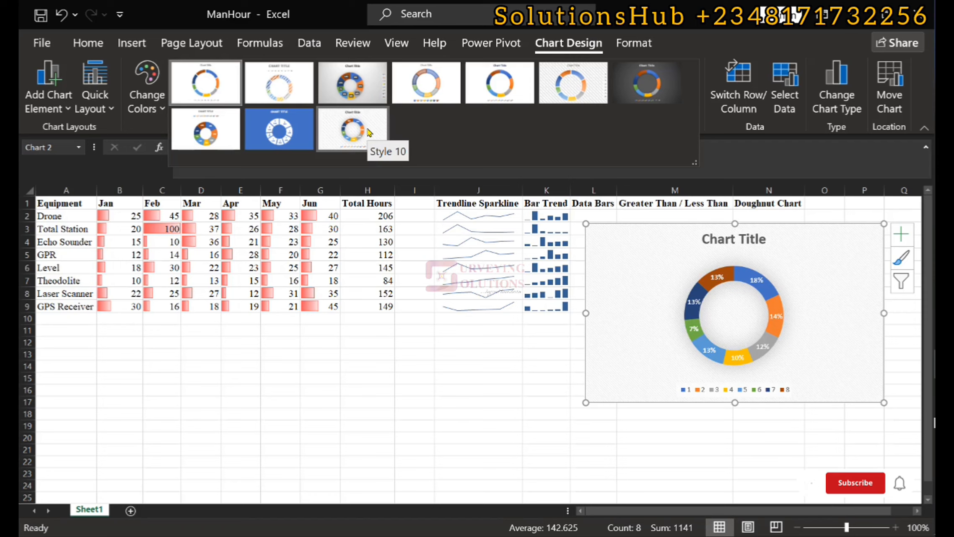
pyautogui.click(368, 132)
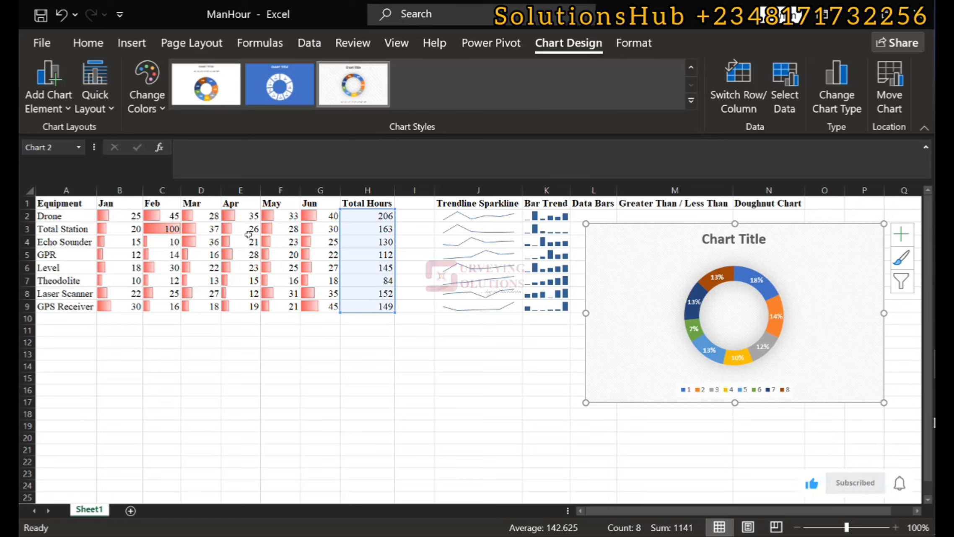
pyautogui.click(87, 43)
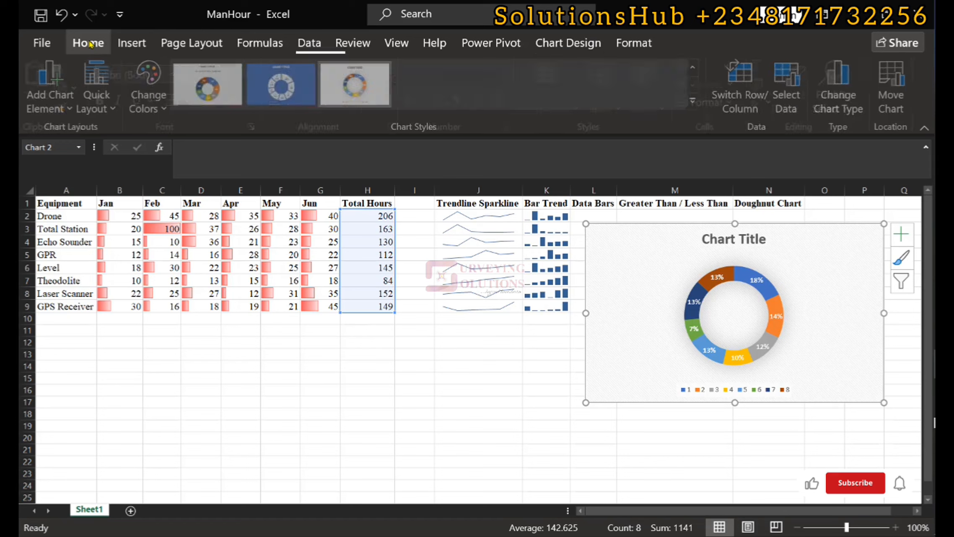